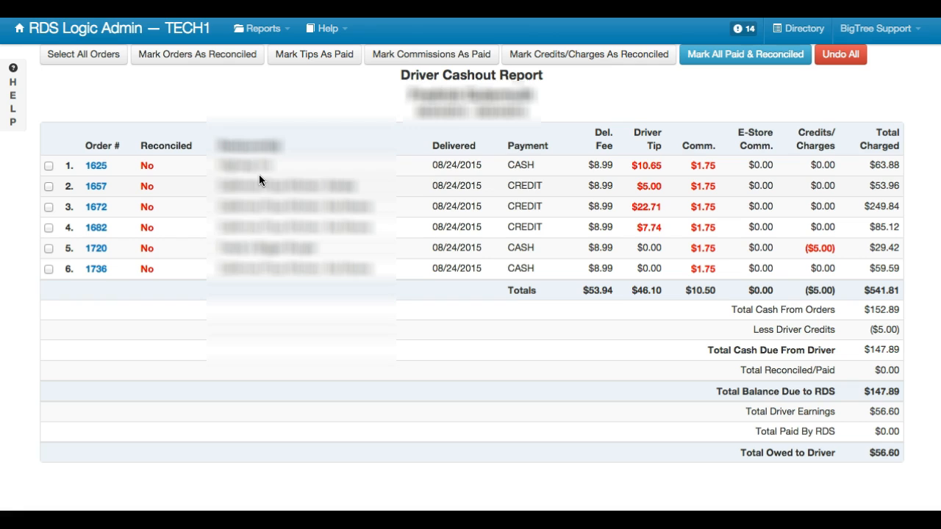
{"action": "left_click", "coordinate": [194, 108]}
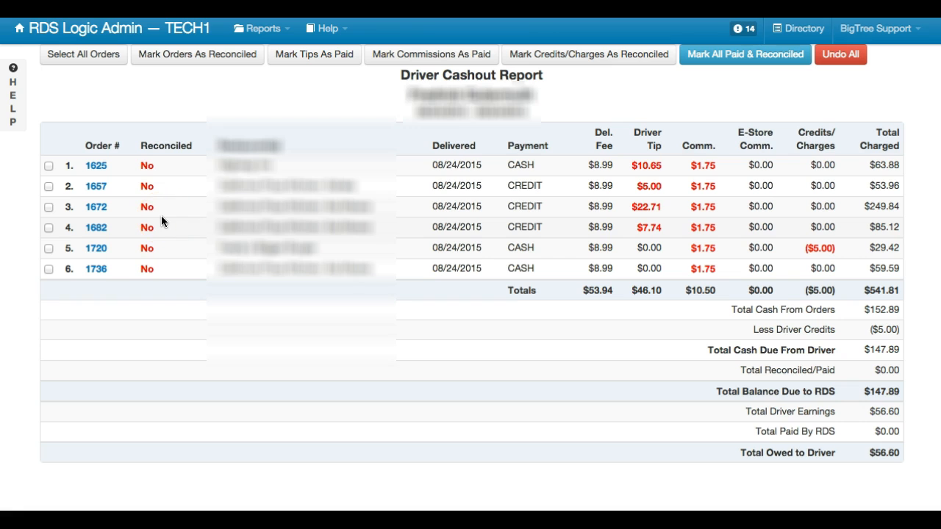
{"action": "left_click", "coordinate": [302, 60]}
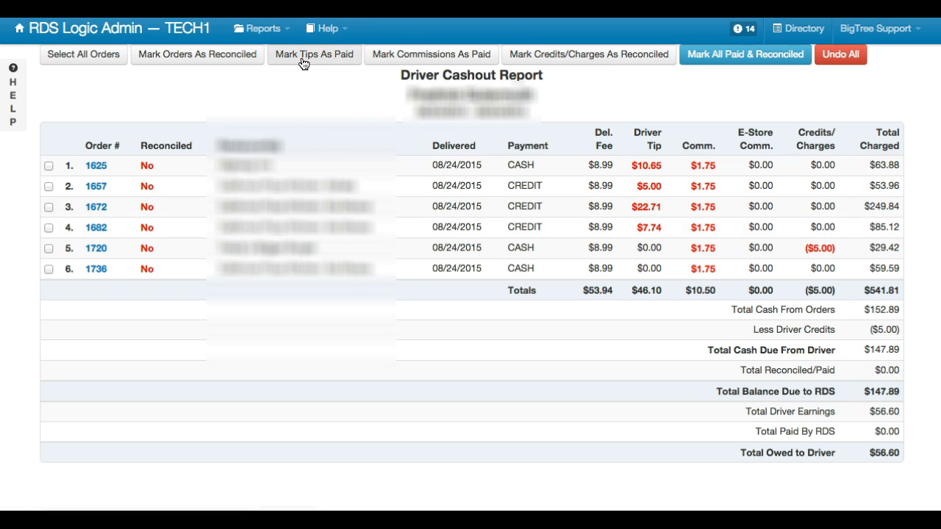
{"action": "left_click", "coordinate": [416, 54]}
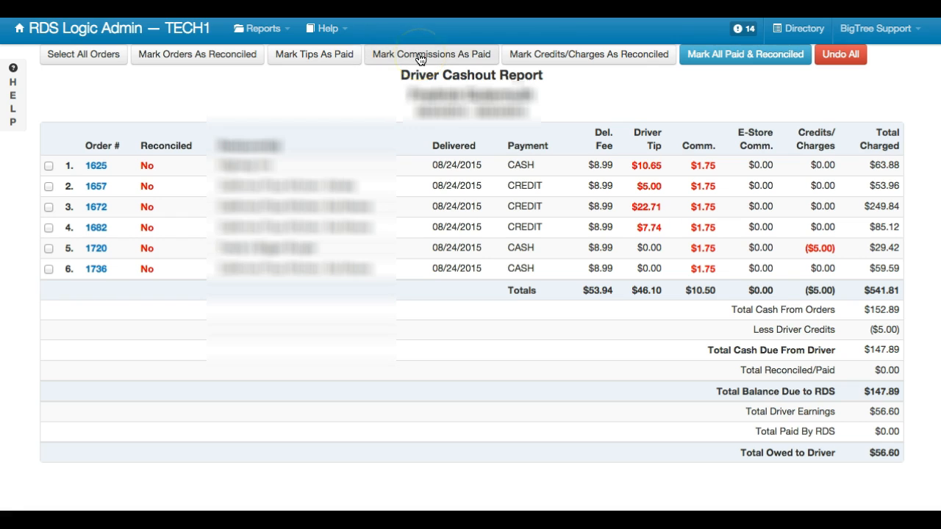
{"action": "left_click", "coordinate": [571, 57]}
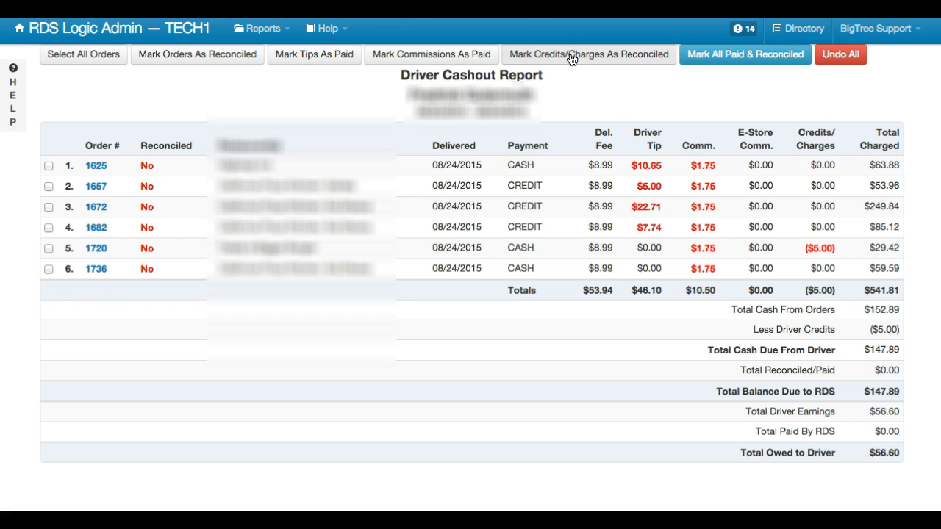
{"action": "left_click", "coordinate": [747, 60]}
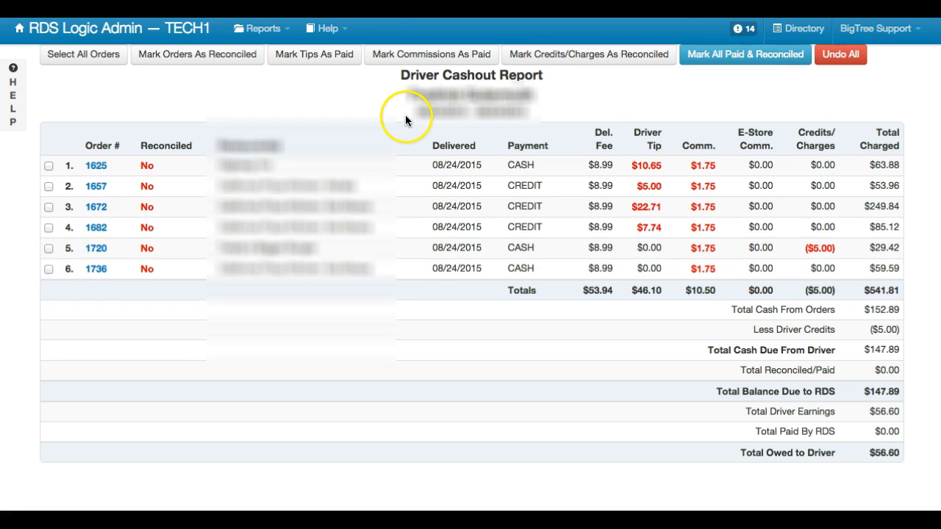
Mark the first order in the Driver Cashout Report as all paid and reconciled, and reverse that marking with Undo All
{"action": "left_click", "coordinate": [49, 167]}
{"action": "left_click", "coordinate": [749, 61]}
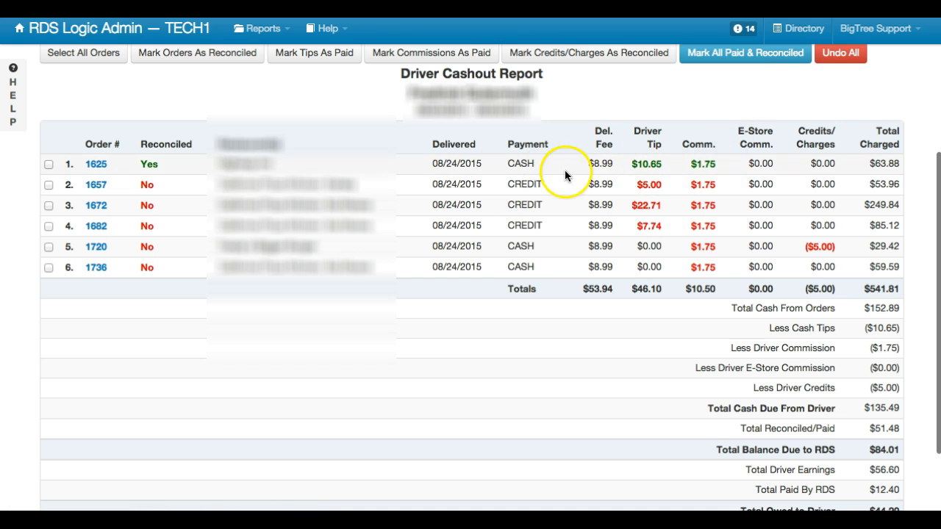
{"action": "left_click", "coordinate": [48, 163]}
{"action": "left_click", "coordinate": [840, 53]}
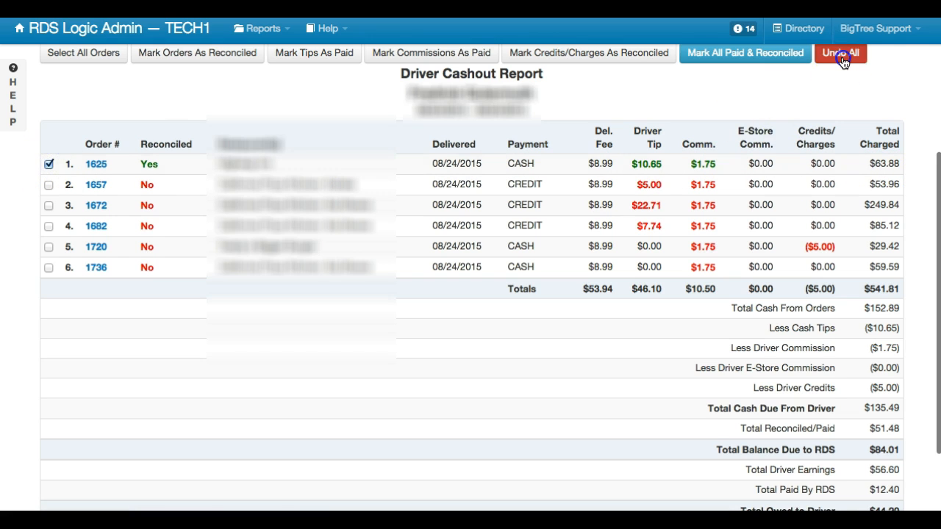
{"action": "left_click", "coordinate": [586, 151]}
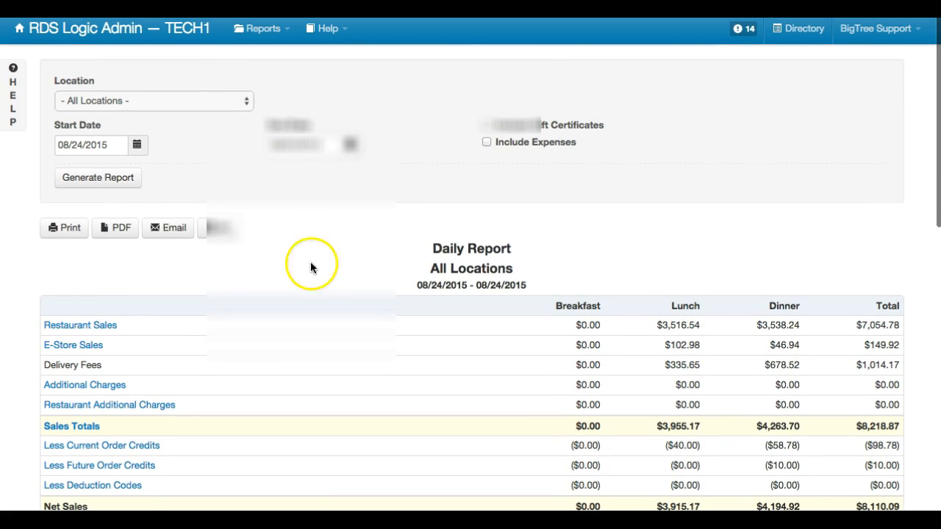
Generate the Daily Report for all locations for 08/24/2015 and examine its Cash Flow section
{"action": "left_click", "coordinate": [79, 182]}
{"action": "scroll", "coordinate": [413, 263], "scroll_direction": "down", "scroll_amount": 15}
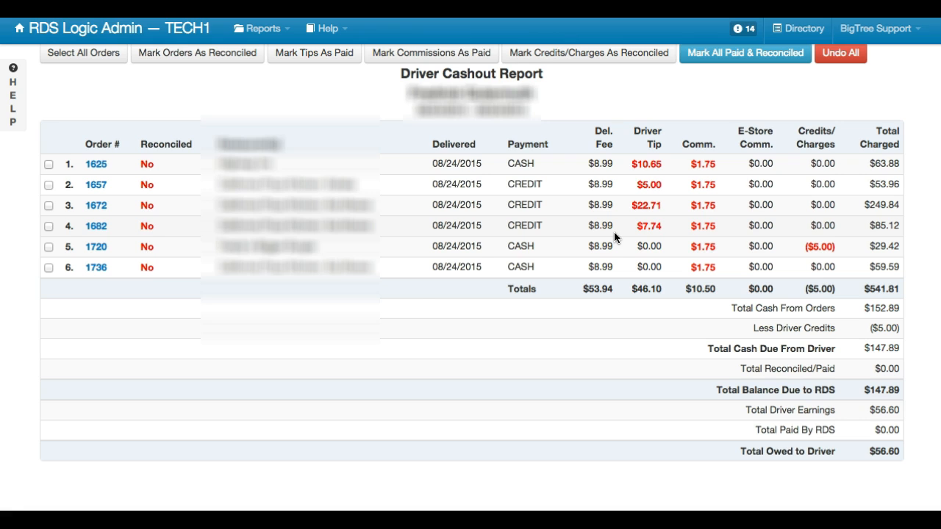
Mark all six orders in the Driver Cashout Report as paid and reconciled, and review the driver totals
{"action": "left_click", "coordinate": [101, 56]}
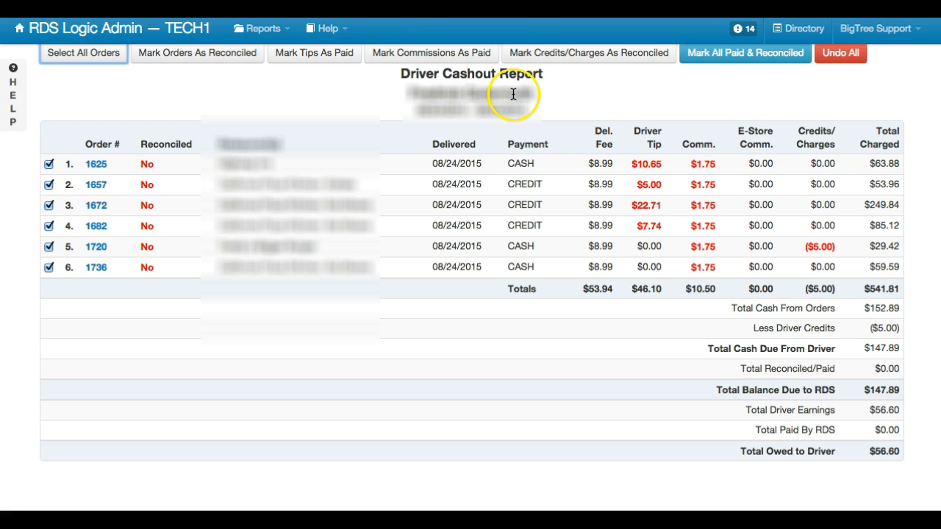
{"action": "left_click", "coordinate": [768, 61]}
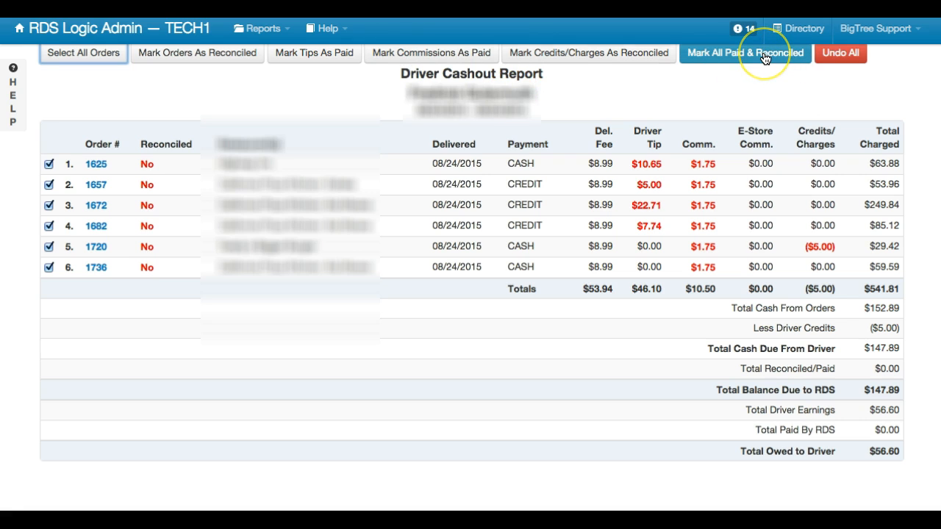
{"action": "left_click", "coordinate": [764, 59]}
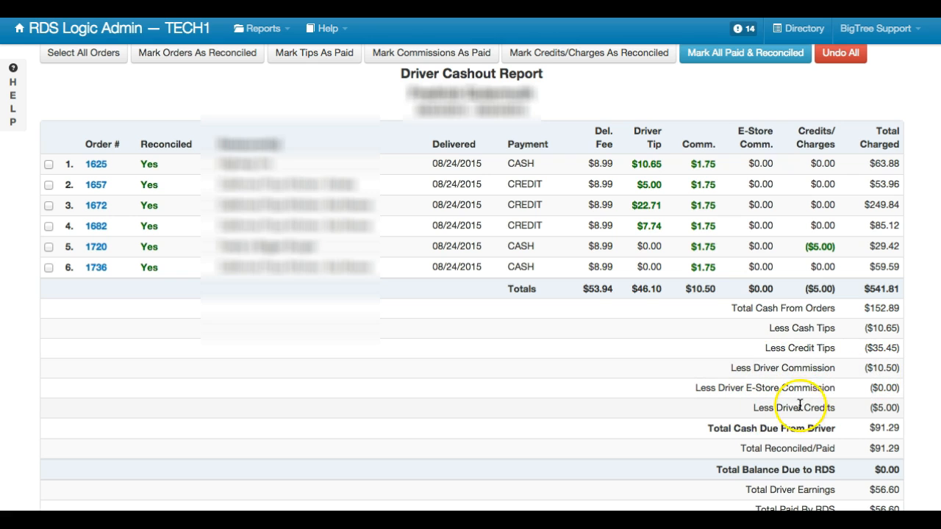
{"action": "scroll", "coordinate": [876, 404], "scroll_direction": "down", "scroll_amount": 2}
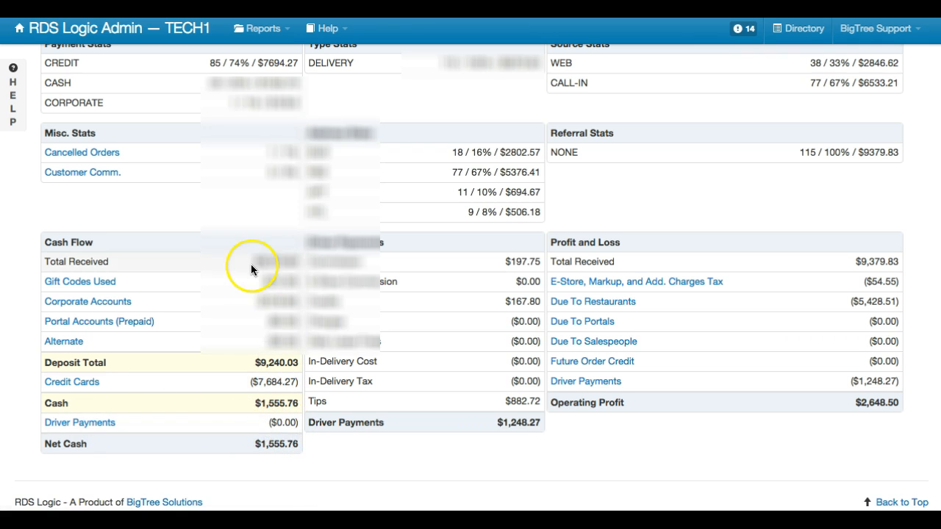
Regenerate the 08/24/2015 Daily Report and examine the Driver Payments and Net Cash lines under Cash Flow
{"action": "scroll", "coordinate": [251, 264], "scroll_direction": "up", "scroll_amount": 15}
{"action": "left_click", "coordinate": [101, 177]}
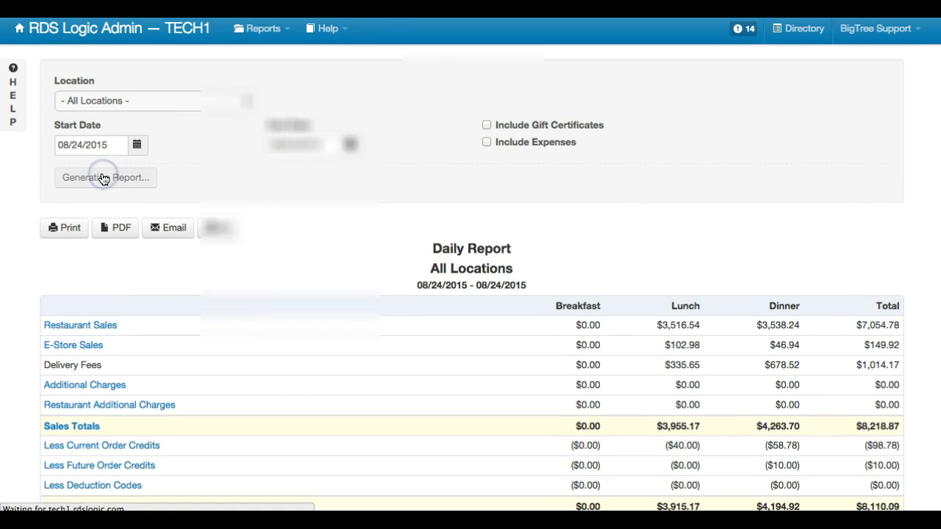
{"action": "scroll", "coordinate": [327, 276], "scroll_direction": "down", "scroll_amount": 15}
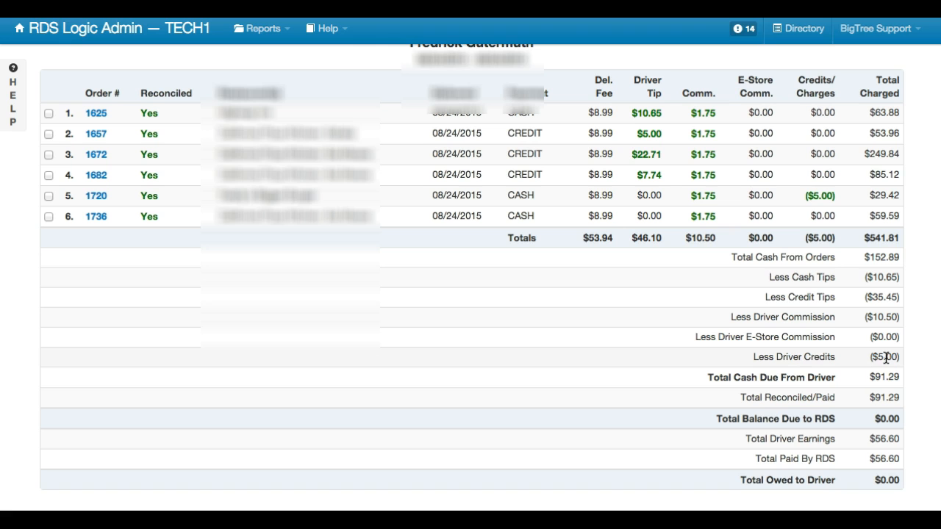
Undo the paid and reconciled marking on all six orders in the Driver Cashout Report
{"action": "scroll", "coordinate": [587, 323], "scroll_direction": "up", "scroll_amount": 3}
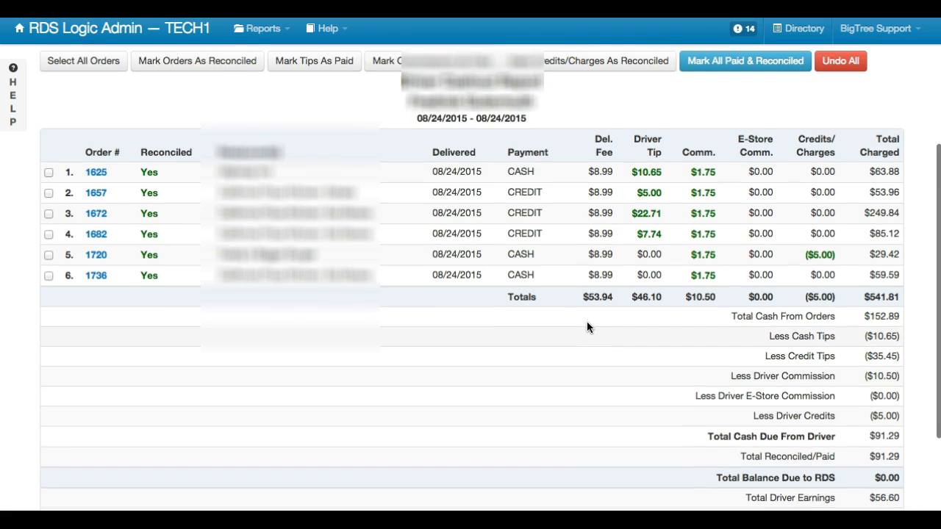
{"action": "scroll", "coordinate": [586, 327], "scroll_direction": "down", "scroll_amount": 1}
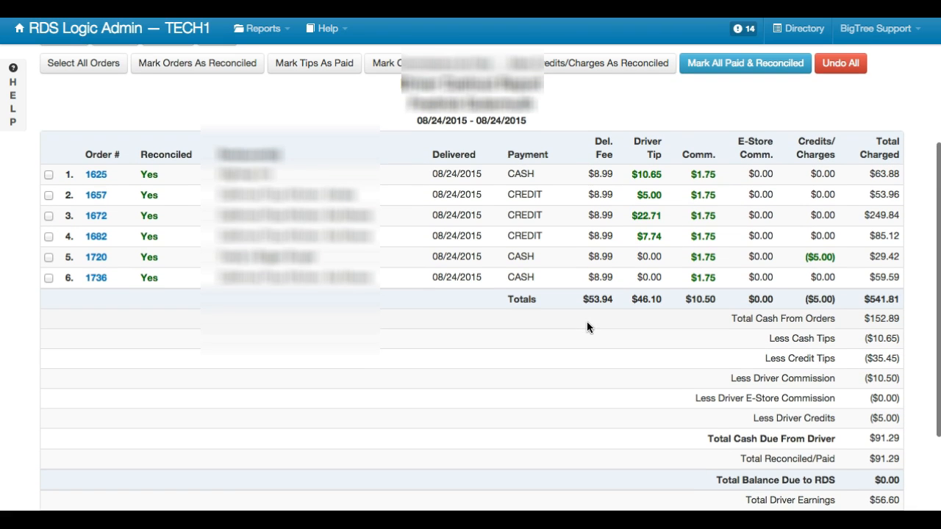
{"action": "left_click", "coordinate": [86, 64]}
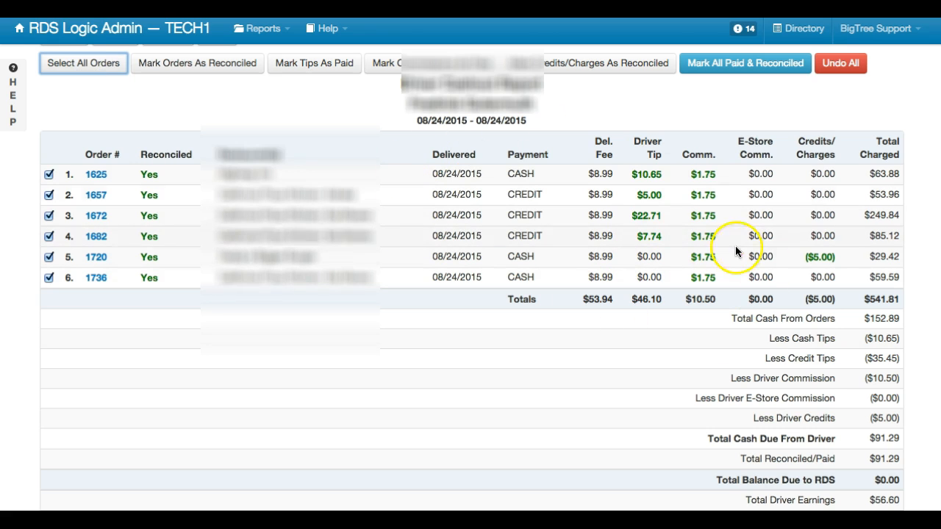
{"action": "left_click", "coordinate": [842, 65]}
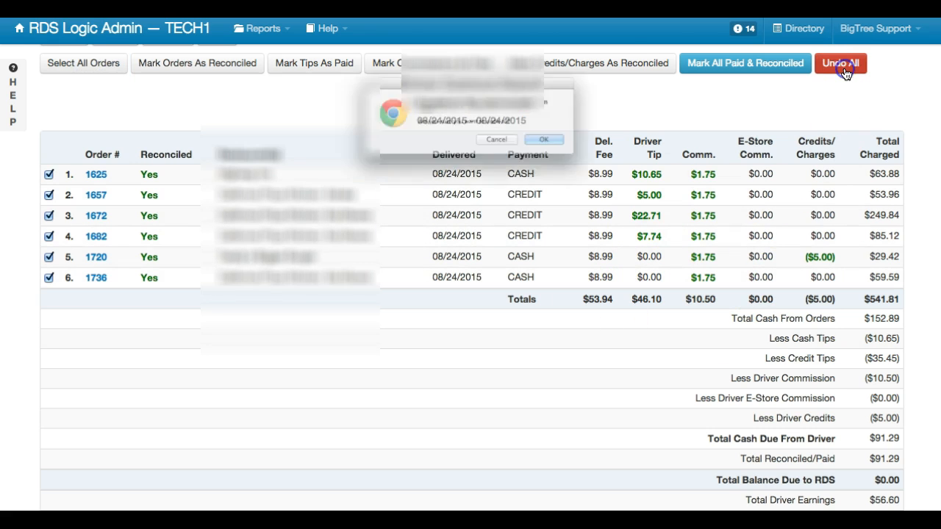
{"action": "key", "text": "Return"}
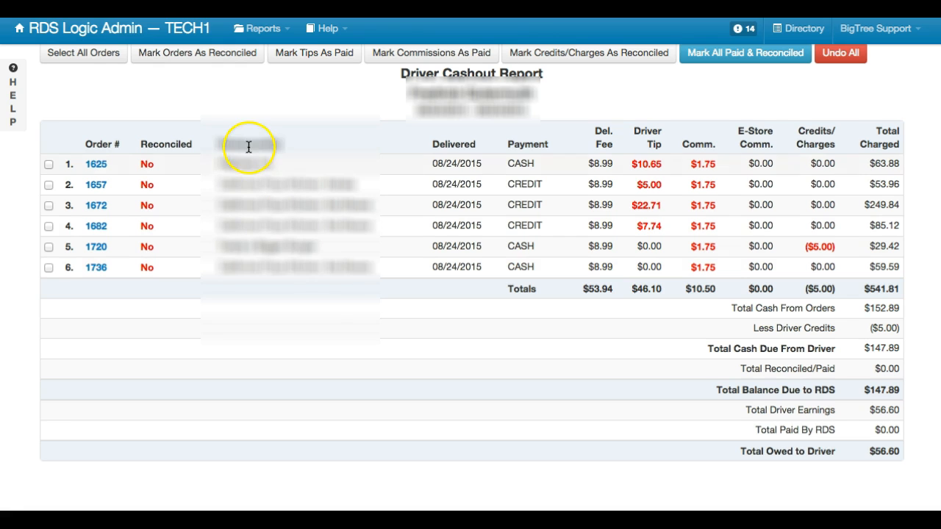
Mark the commissions on all six orders as paid and the $5.00 driver credit on the fifth order as reconciled
{"action": "left_click", "coordinate": [67, 56]}
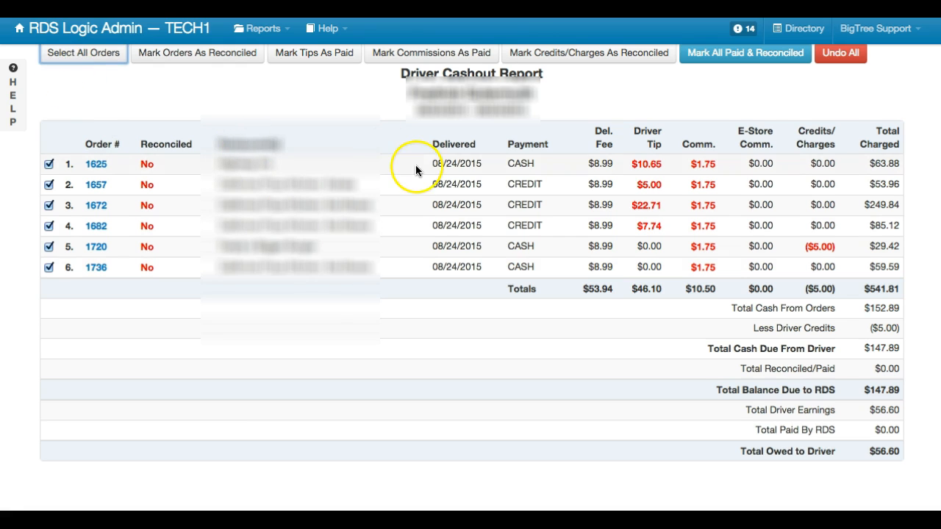
{"action": "left_click", "coordinate": [406, 59]}
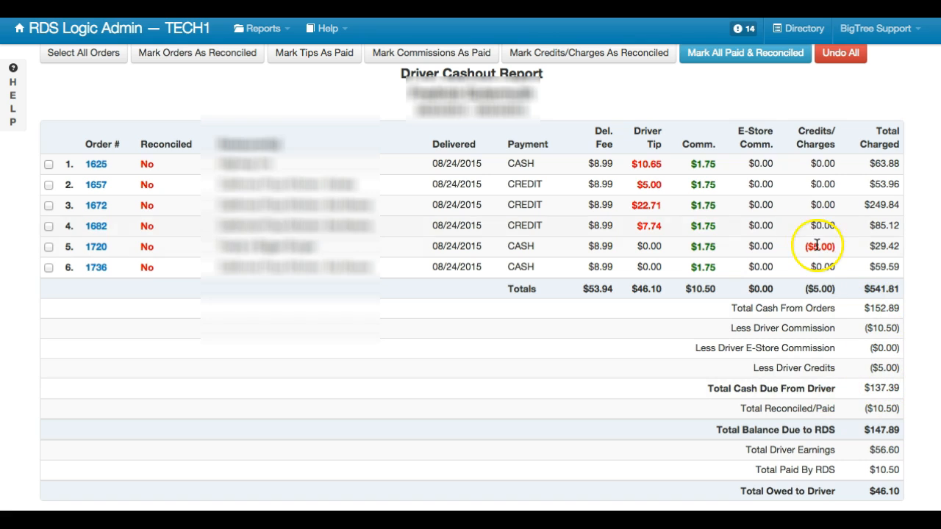
{"action": "left_click", "coordinate": [49, 247]}
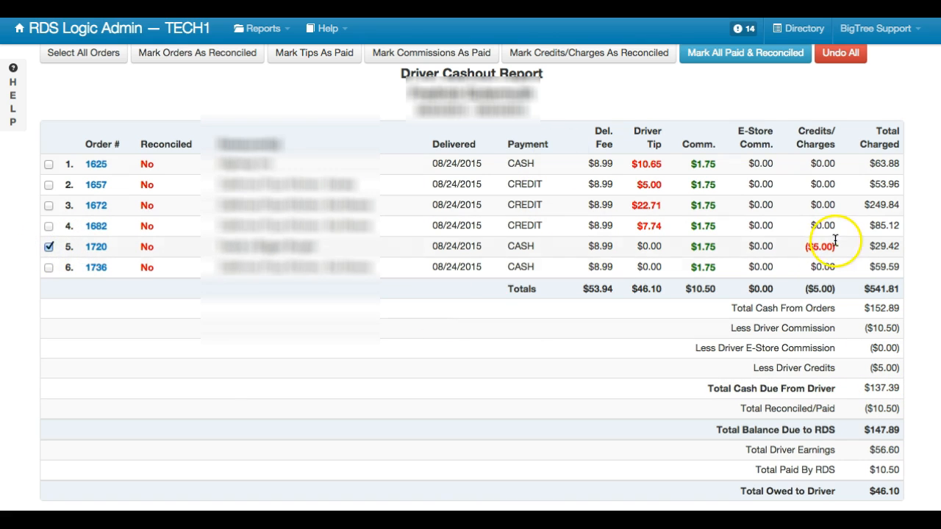
{"action": "left_click", "coordinate": [578, 57]}
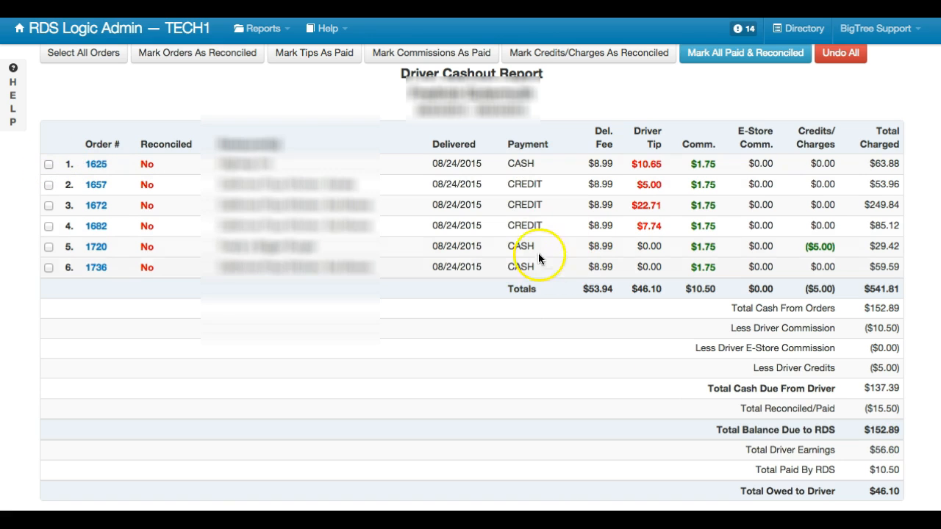
Mark the tips as paid on the three cash orders, the first, fifth and sixth in the list
{"action": "left_click", "coordinate": [48, 247]}
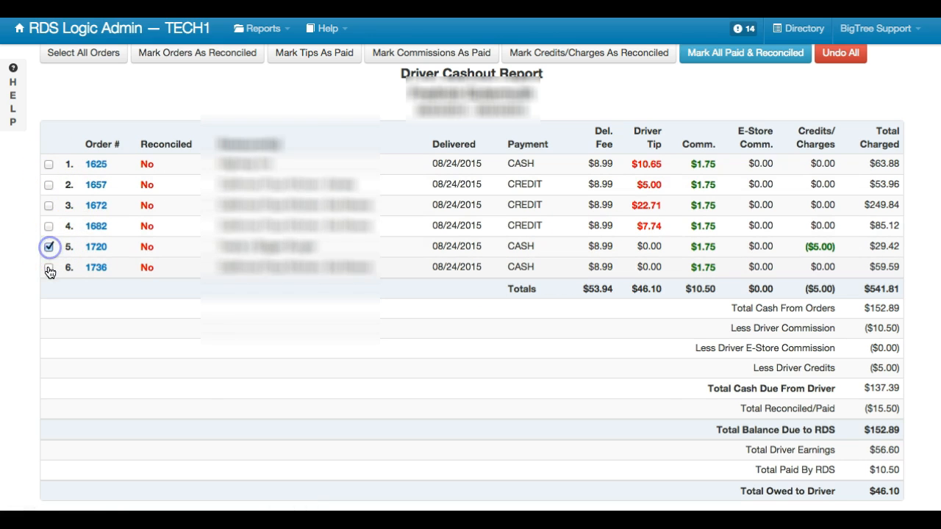
{"action": "left_click", "coordinate": [48, 166]}
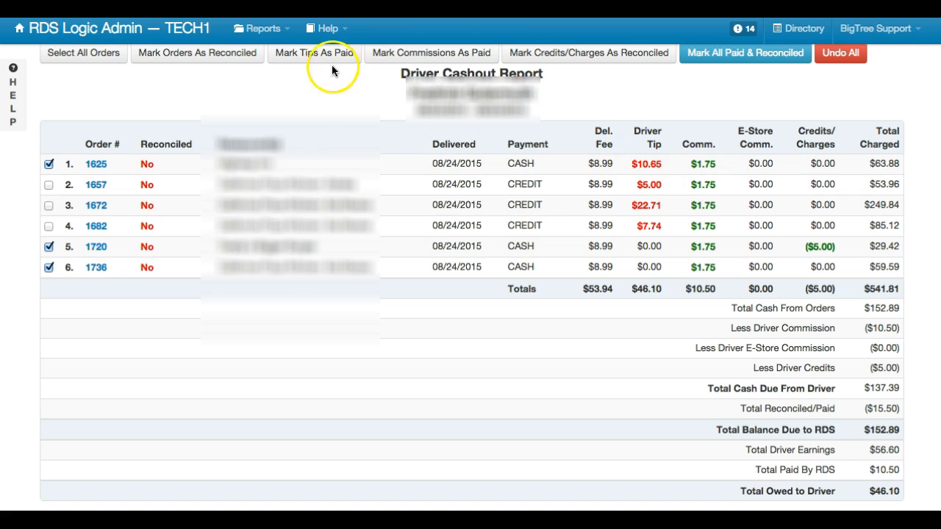
{"action": "left_click", "coordinate": [305, 55]}
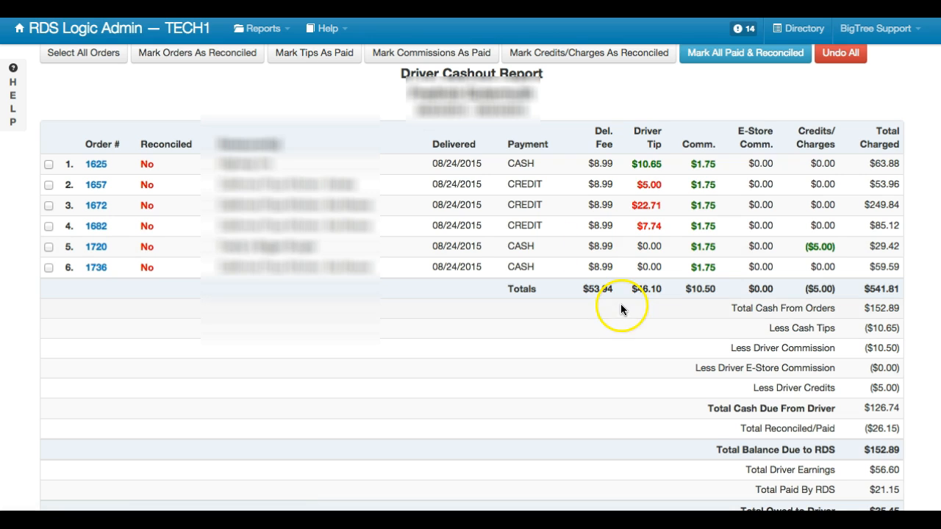
Mark all six orders as reconciled, leaving their tips and commissions as set, and review the driver totals
{"action": "scroll", "coordinate": [693, 353], "scroll_direction": "down", "scroll_amount": 1}
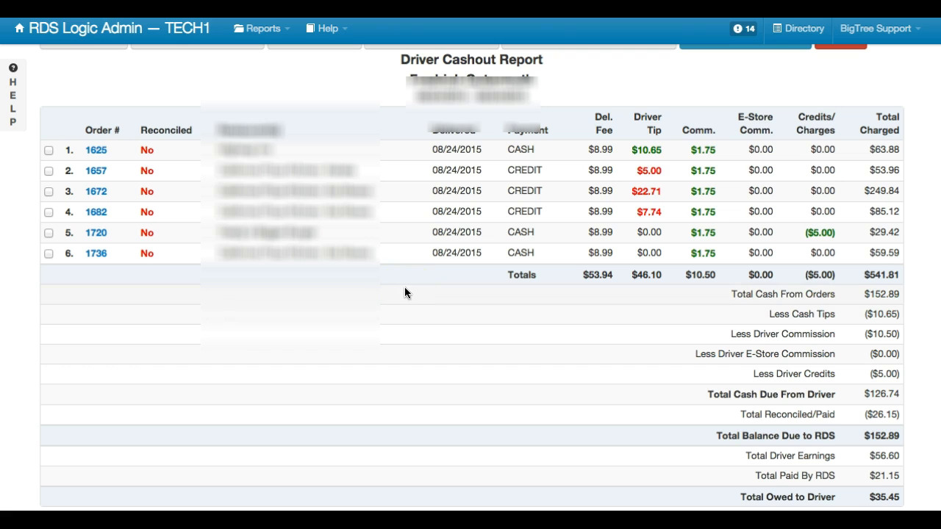
{"action": "scroll", "coordinate": [87, 102], "scroll_direction": "up", "scroll_amount": 1}
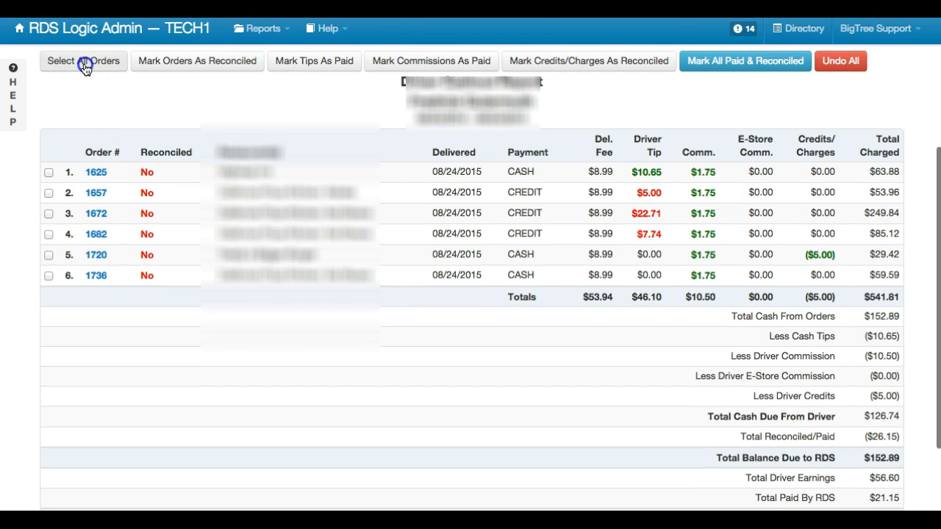
{"action": "left_click", "coordinate": [84, 61]}
{"action": "left_click", "coordinate": [183, 61]}
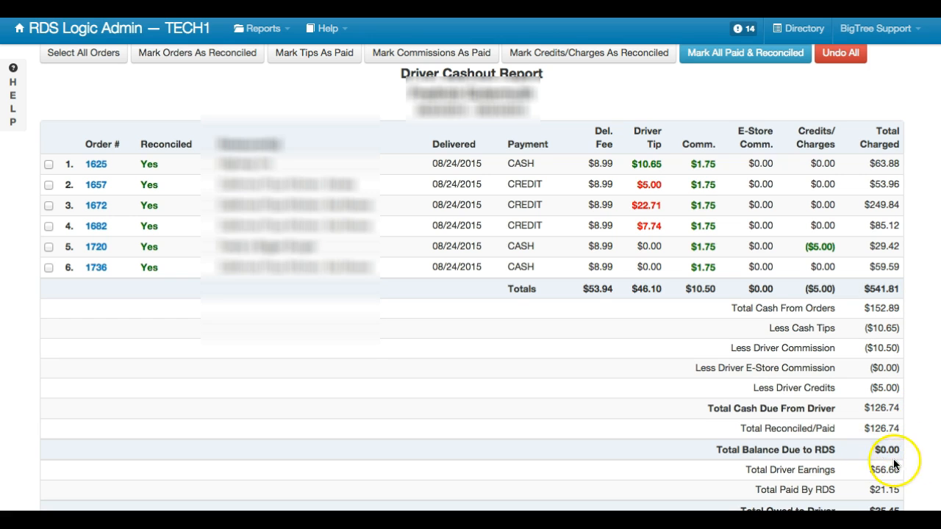
{"action": "scroll", "coordinate": [831, 456], "scroll_direction": "down", "scroll_amount": 2}
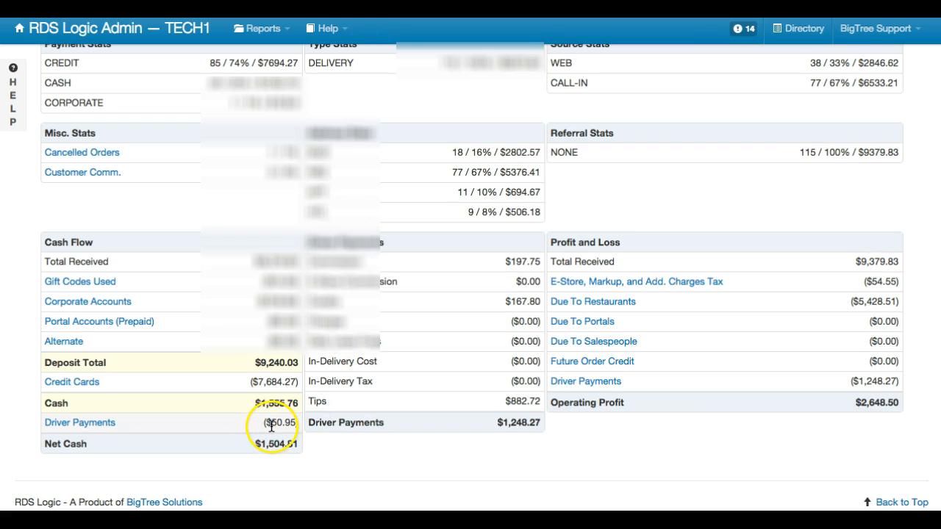
Regenerate the 08/24/2015 Daily Report, examine Driver Payments under Cash Flow, and return to the Driver Cashout Report
{"action": "scroll", "coordinate": [252, 431], "scroll_direction": "up", "scroll_amount": 15}
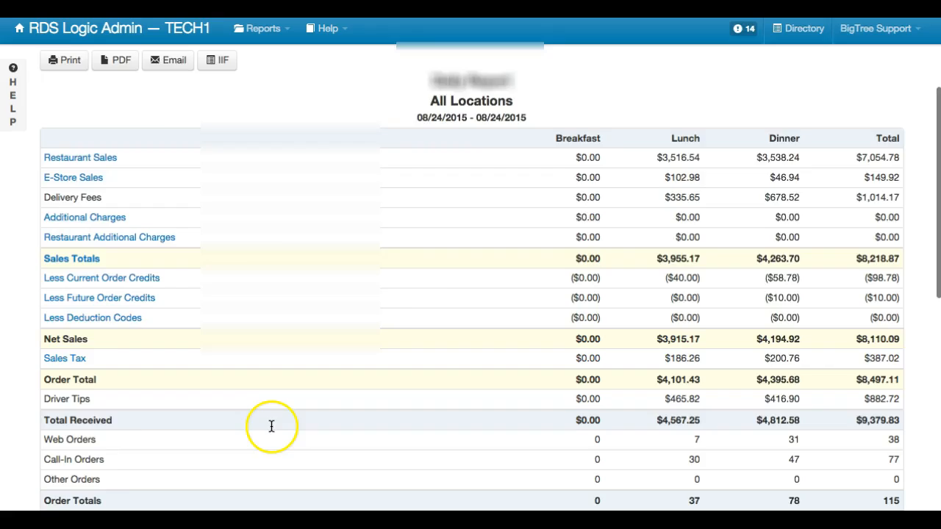
{"action": "scroll", "coordinate": [272, 426], "scroll_direction": "up", "scroll_amount": 3}
{"action": "left_click", "coordinate": [94, 178]}
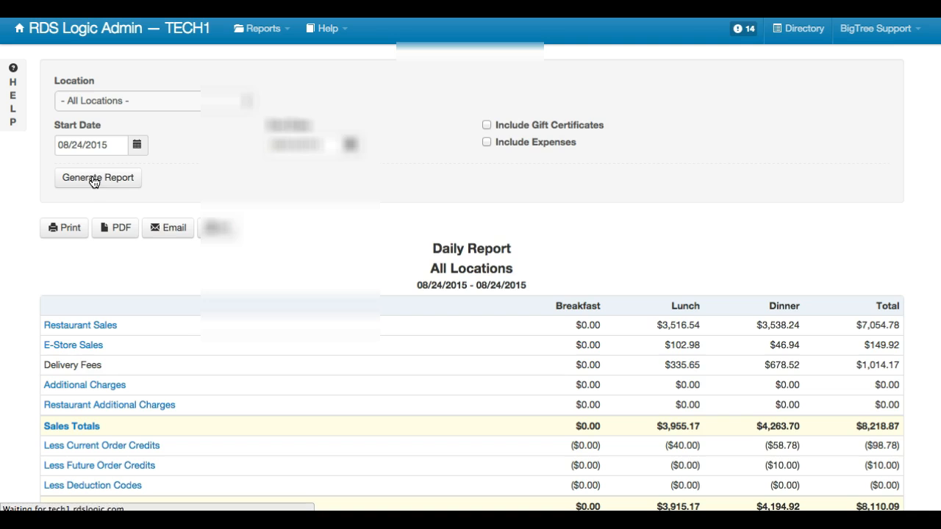
{"action": "scroll", "coordinate": [220, 359], "scroll_direction": "down", "scroll_amount": 10}
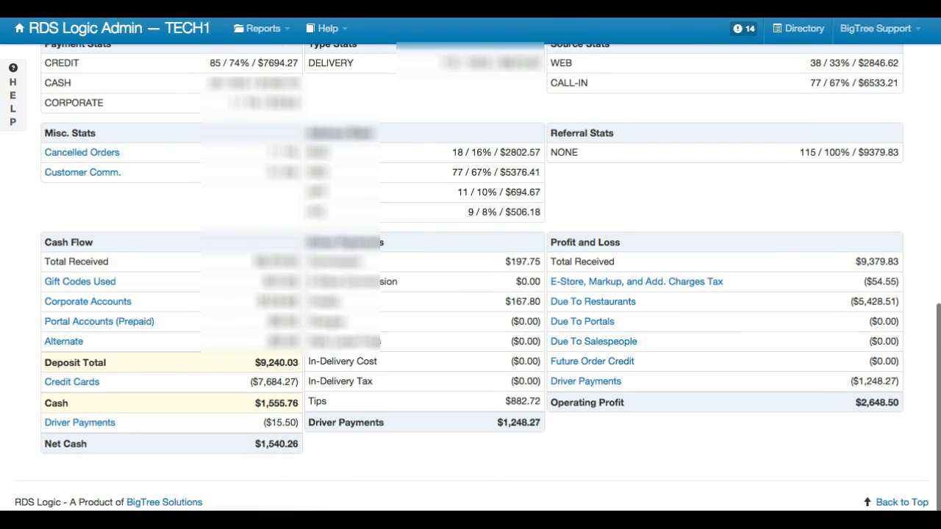
{"action": "key", "text": "ctrl+Tab"}
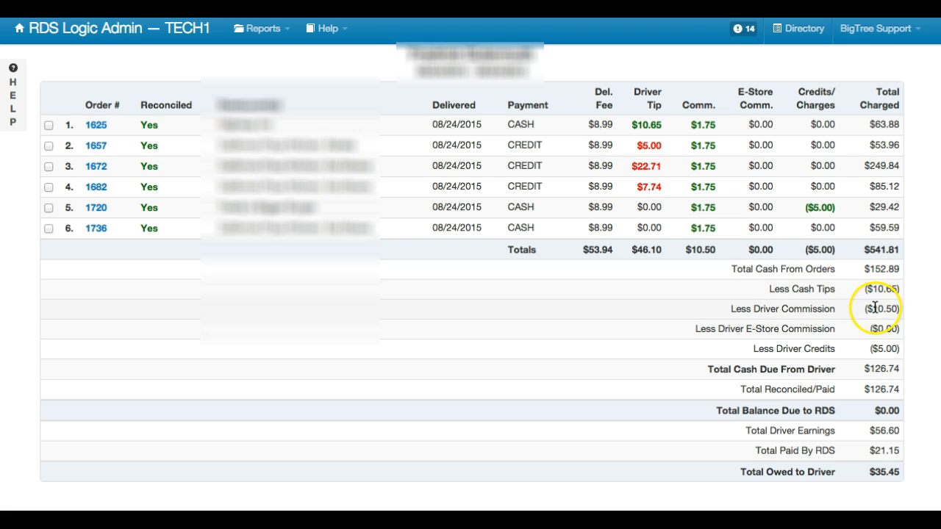